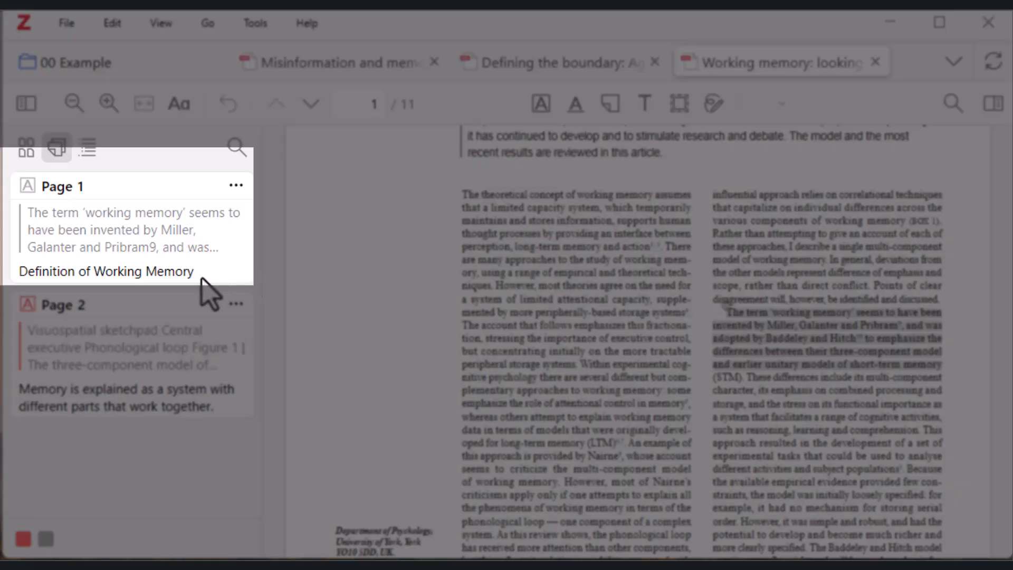
Go to the page 1 'Definition of Working Memory' annotation in the article and examine the highlighted three-component model figure on page 2
left_click(211, 273)
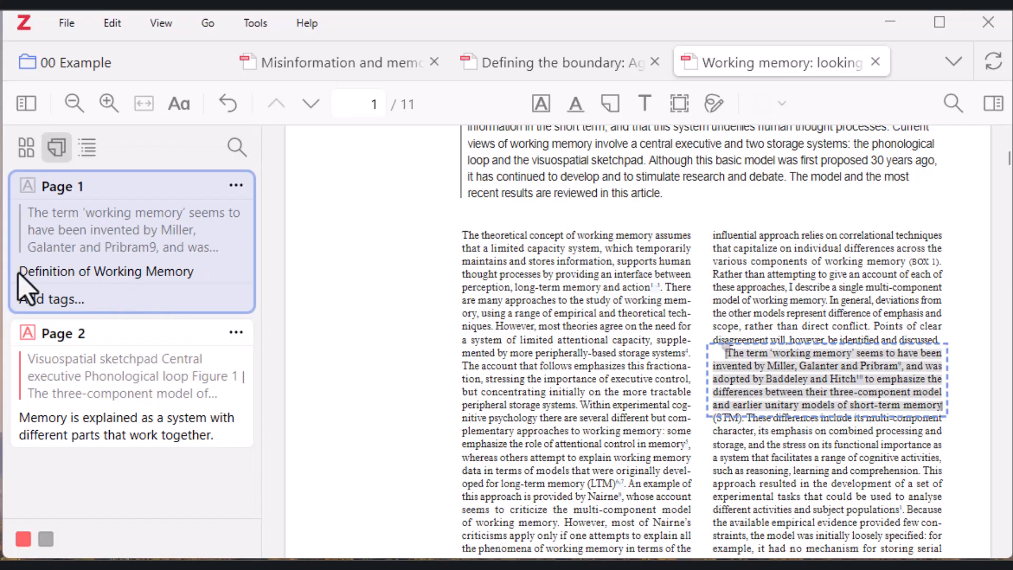
left_click(18, 273)
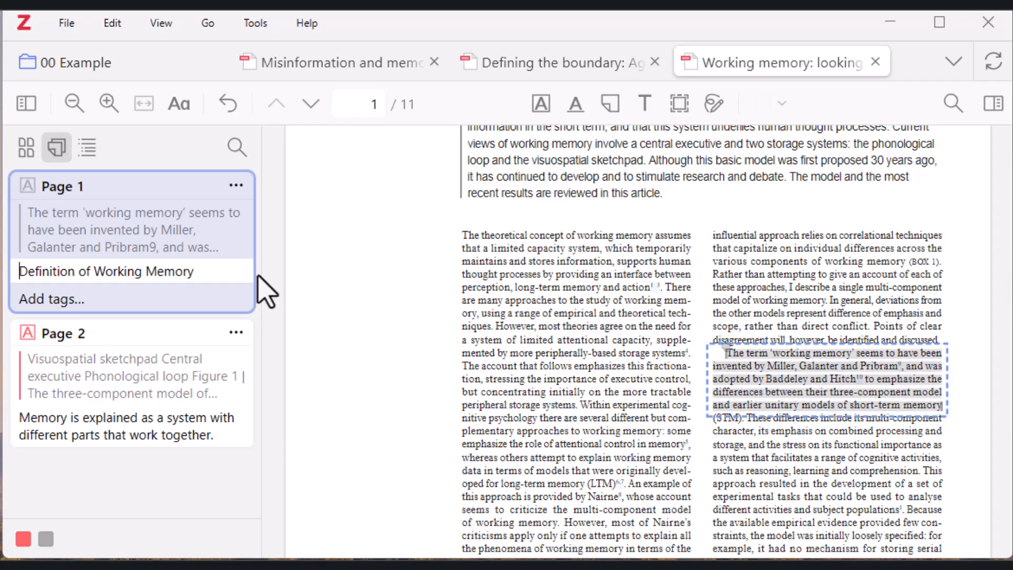
scroll(554, 413, "down", 15)
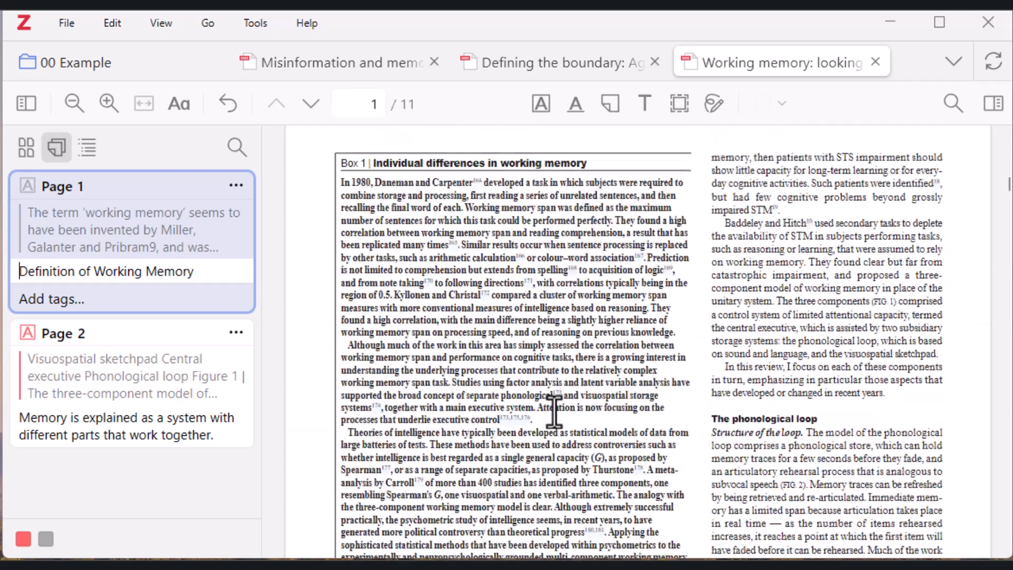
scroll(554, 412, "down", 6)
scroll(555, 413, "down", 2)
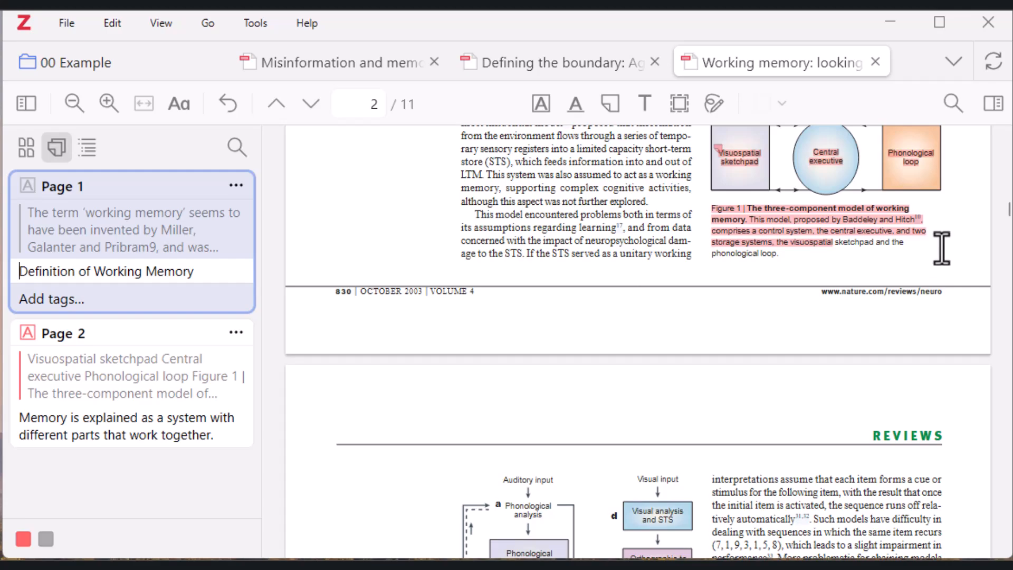
scroll(942, 248, "up", 2)
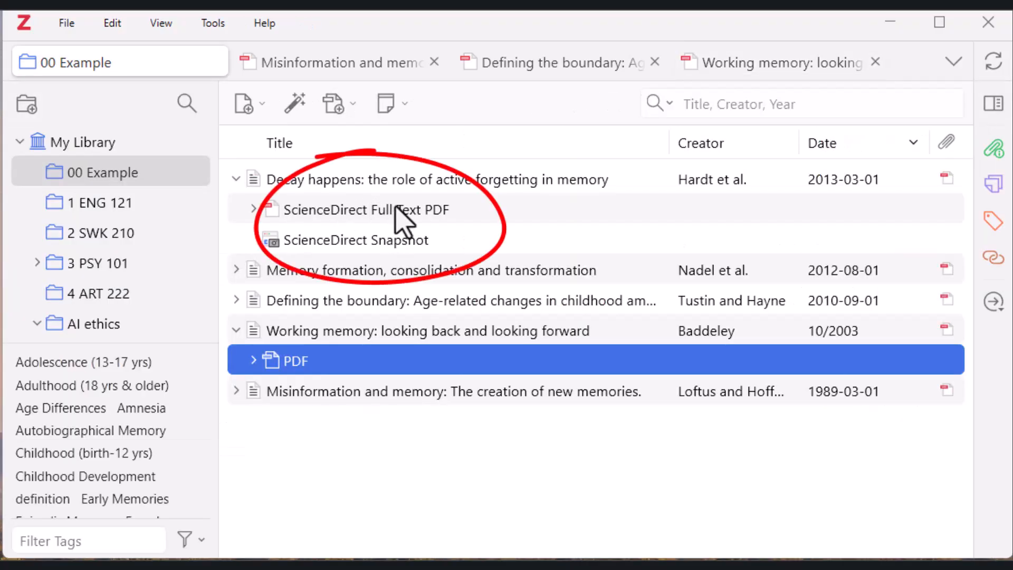
Open the full text PDF of "Decay happens: the role of active forgetting in memory" and view its highlighted passage on page 117
double_click(397, 209)
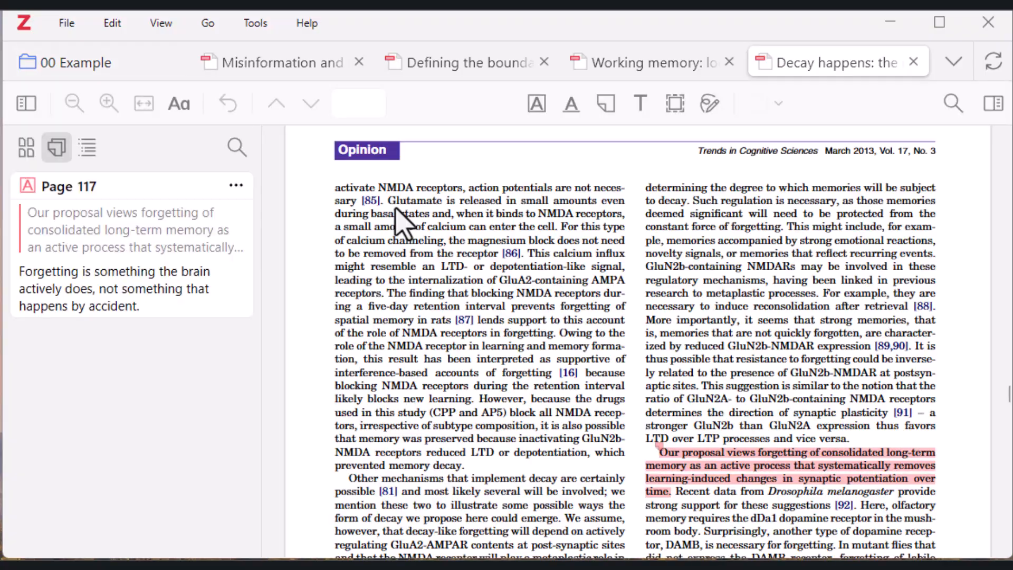
scroll(420, 335, "down", 2)
scroll(422, 338, "down", 2)
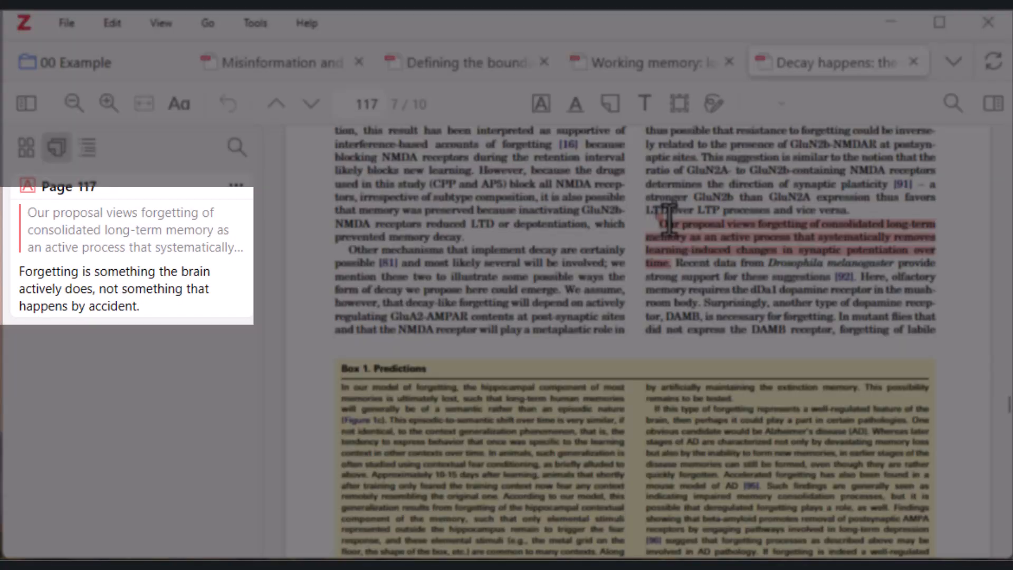
left_click_drag(654, 211, 721, 270)
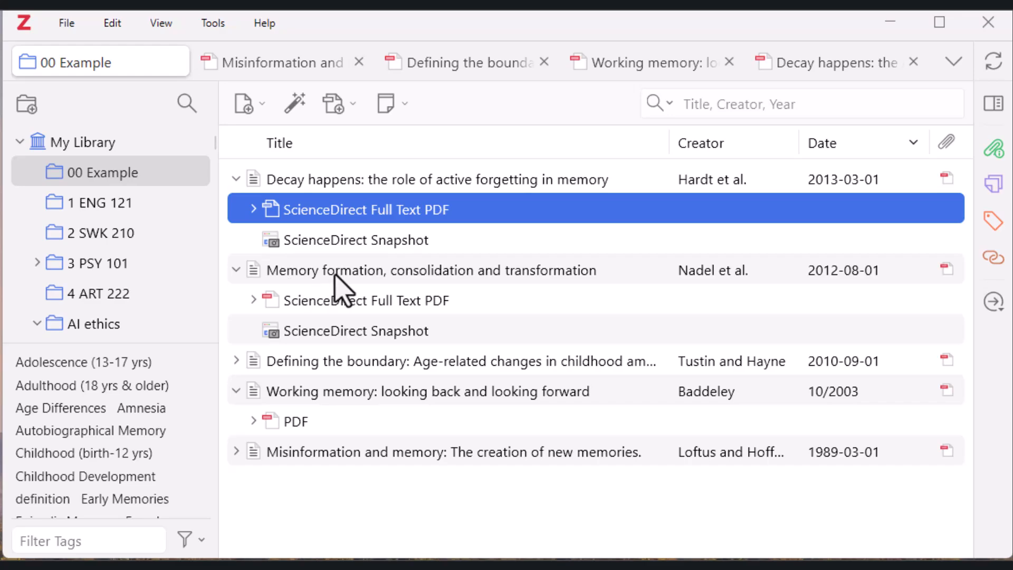
Open the full text PDF of "Memory formation, consolidation and transformation" and examine the red and green highlights on page 1641
left_click(335, 302)
double_click(335, 301)
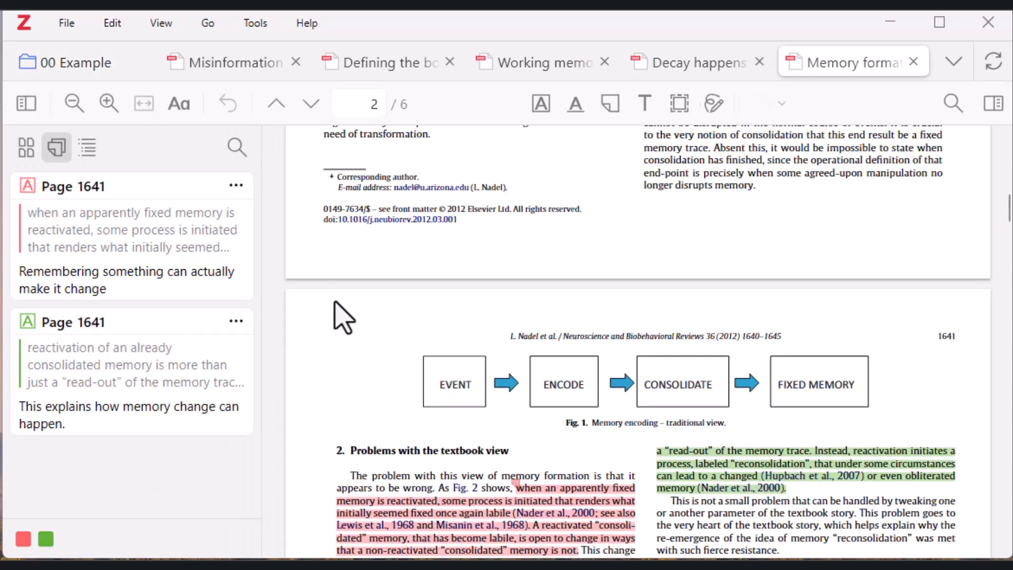
scroll(441, 300, "down", 4)
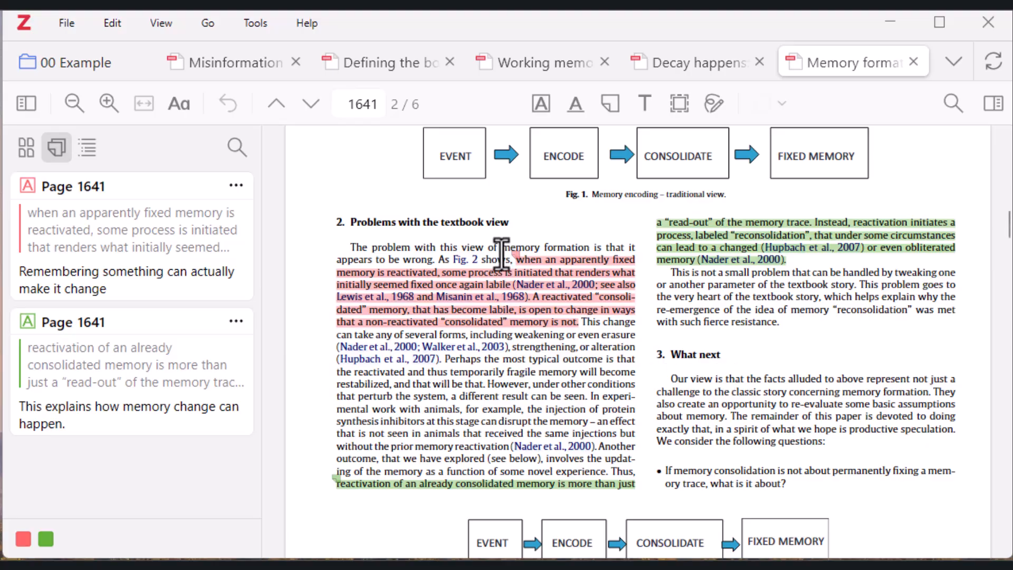
left_click_drag(504, 254, 610, 341)
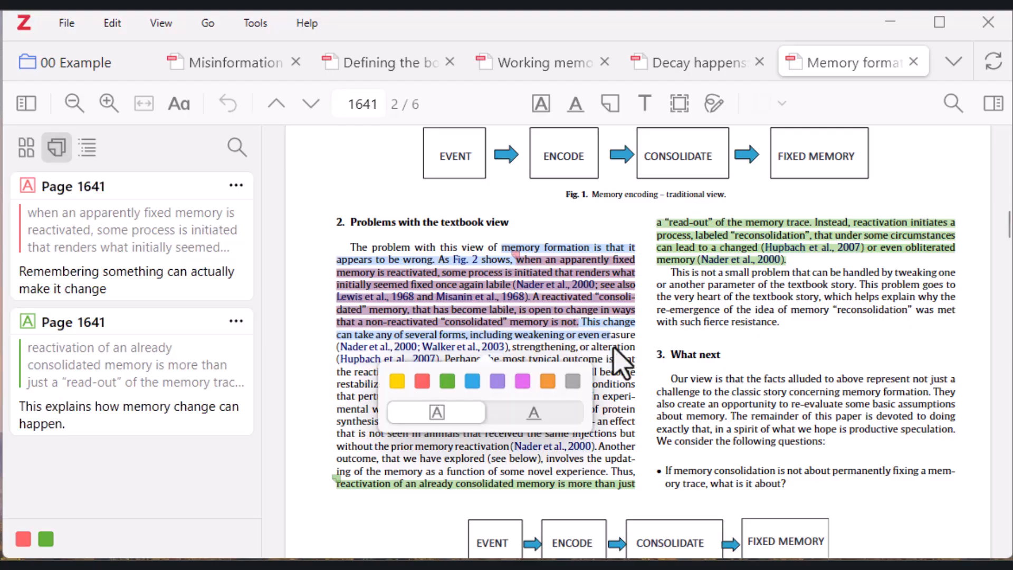
left_click(653, 332)
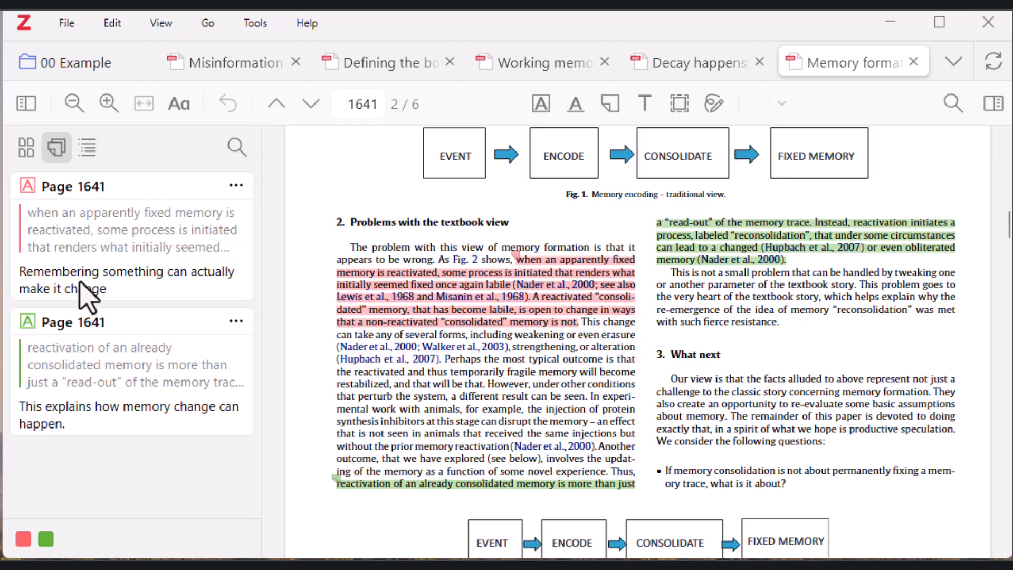
Open the full text PDF of "Defining the boundary" and examine the highlights on page 1058 and their comments in the annotation list
key("ctrl+Tab")
double_click(332, 396)
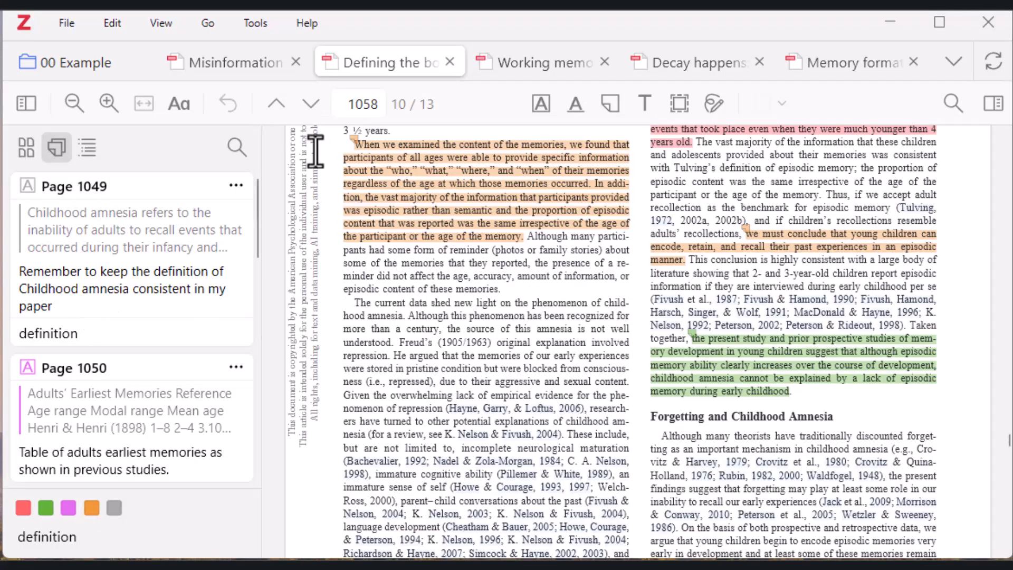
left_click_drag(338, 133, 544, 252)
left_click(544, 252)
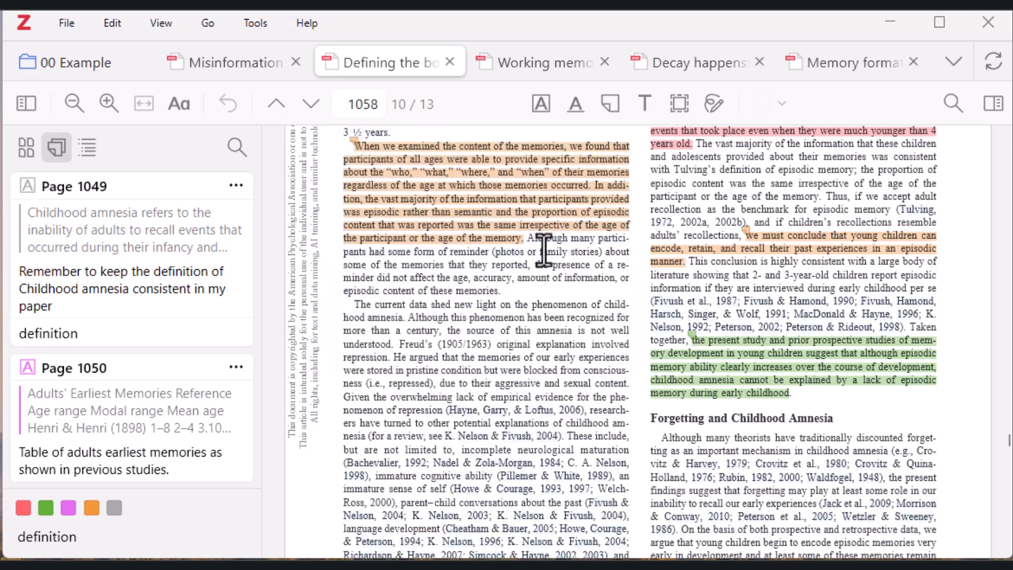
scroll(113, 411, "down", 5)
scroll(120, 411, "down", 2)
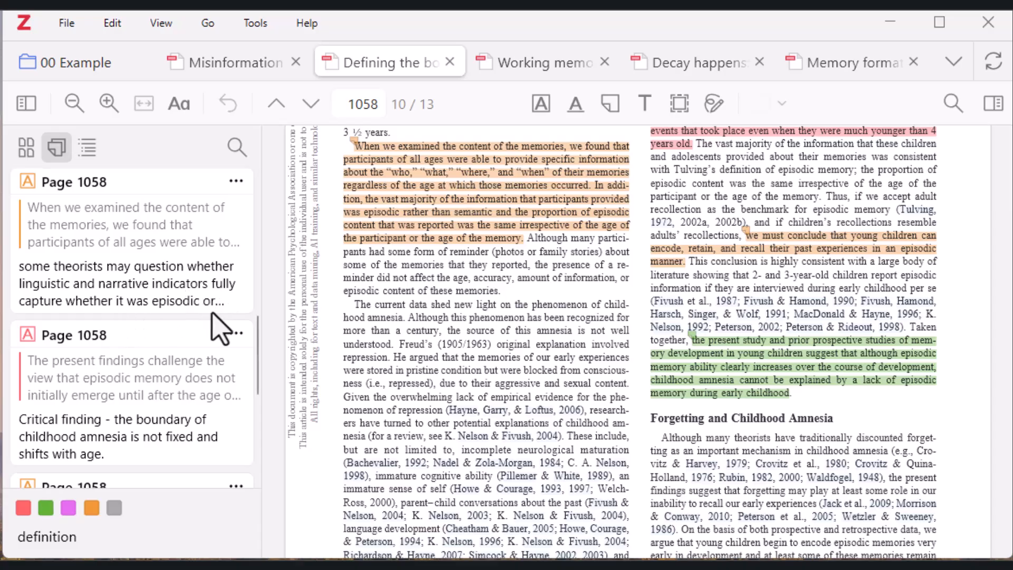
Select the orange page 1058 annotation about the content of the memories, and review the remaining annotations and text through page 1059
left_click(225, 308)
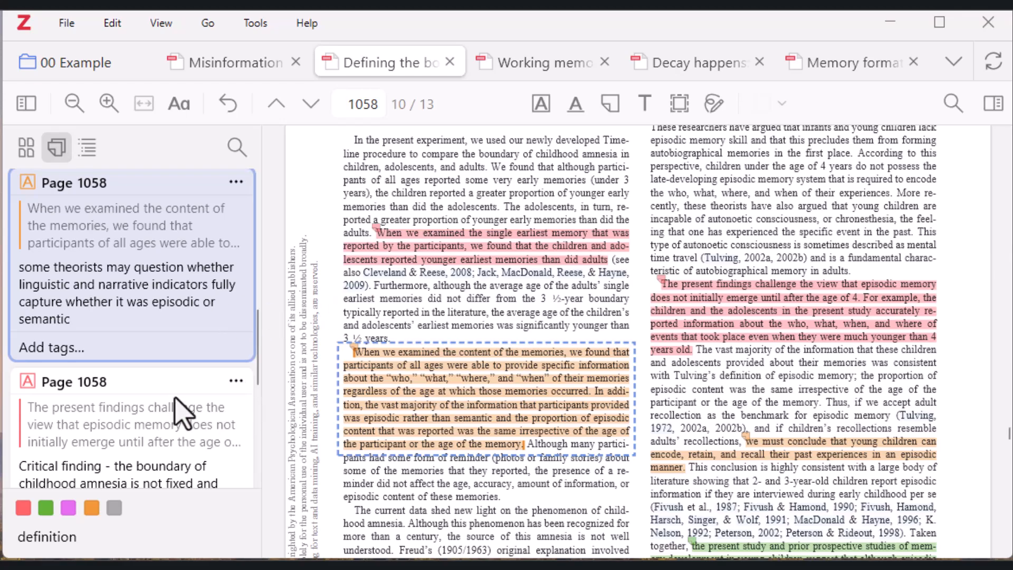
scroll(180, 412, "down", 4)
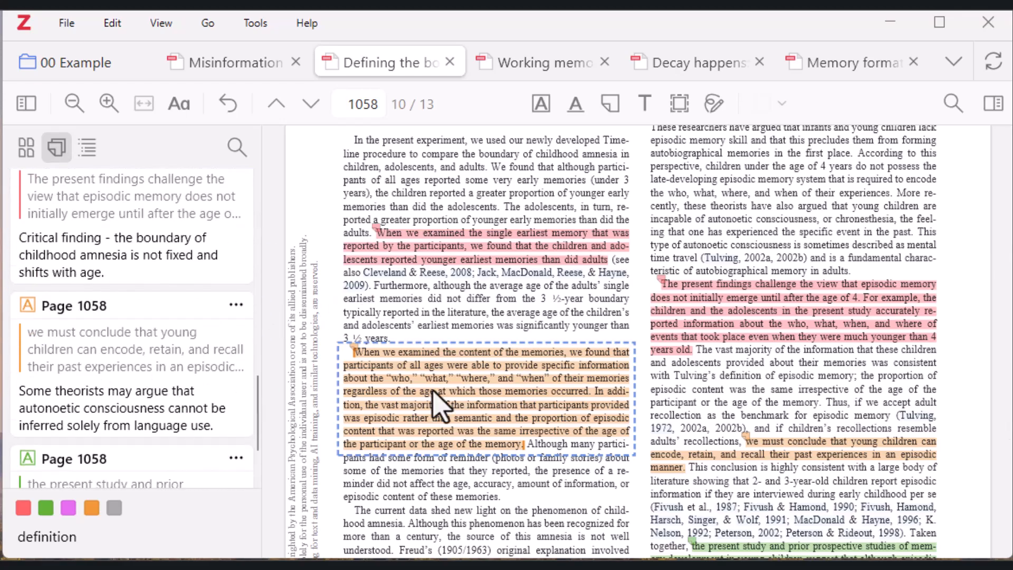
left_click(739, 438)
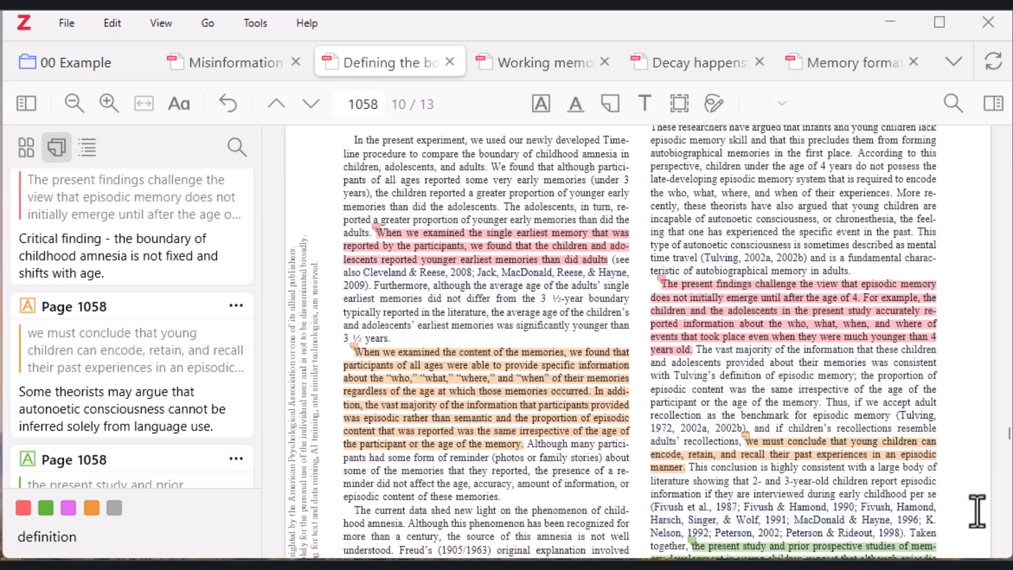
scroll(439, 453, "down", 5)
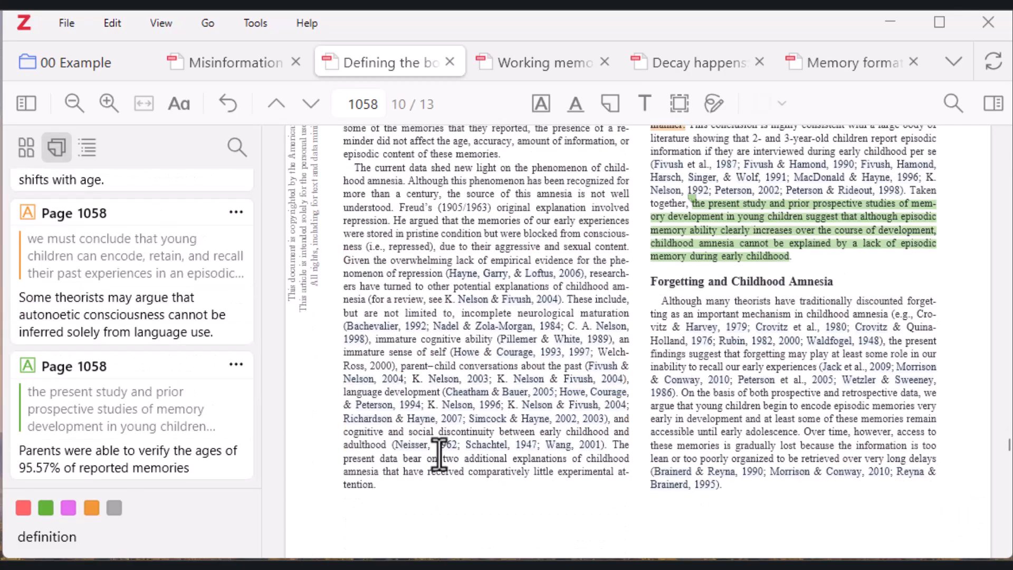
mouse_move(439, 453)
scroll(384, 436, "down", 10)
scroll(383, 436, "down", 5)
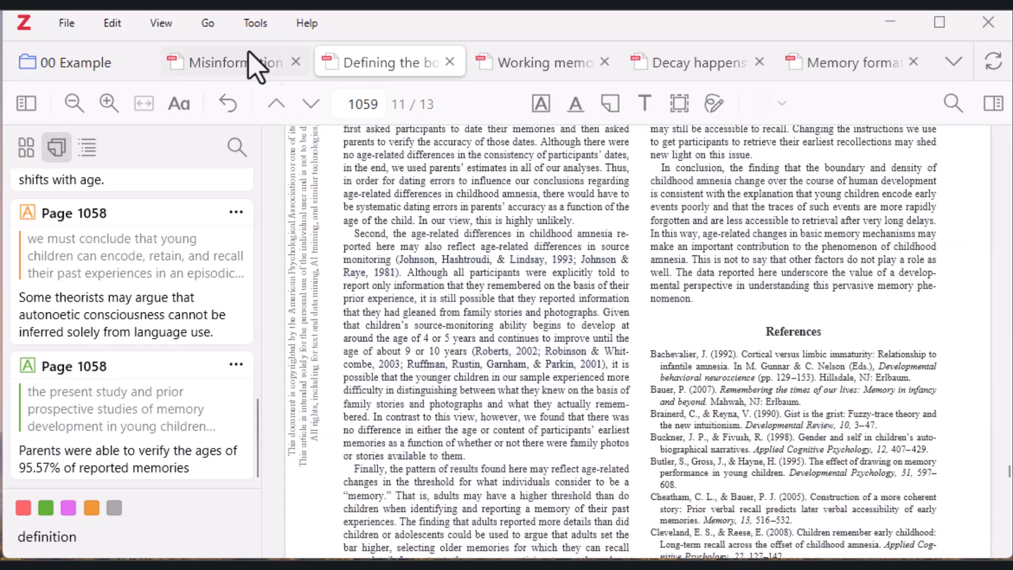
Return to the 00 Example collection, show the item details of the selected "Defining the boundary" PDF, and read through its annotations
left_click(89, 66)
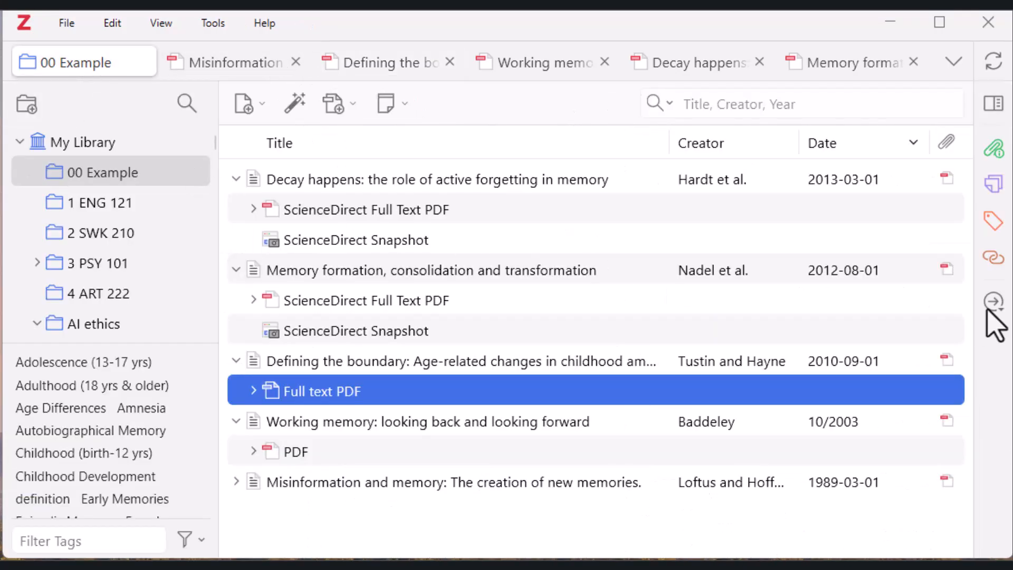
left_click(994, 105)
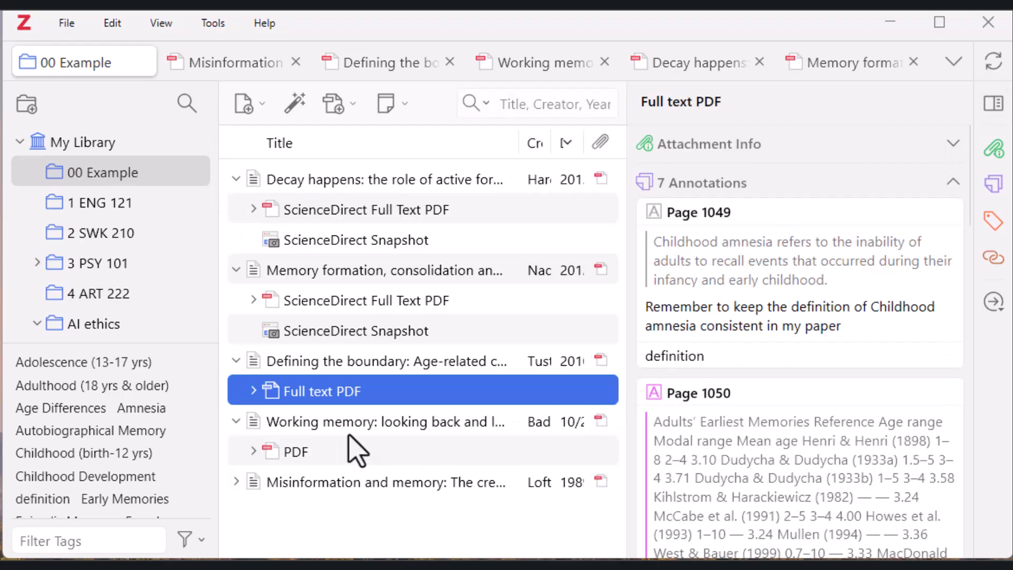
scroll(728, 332, "down", 5)
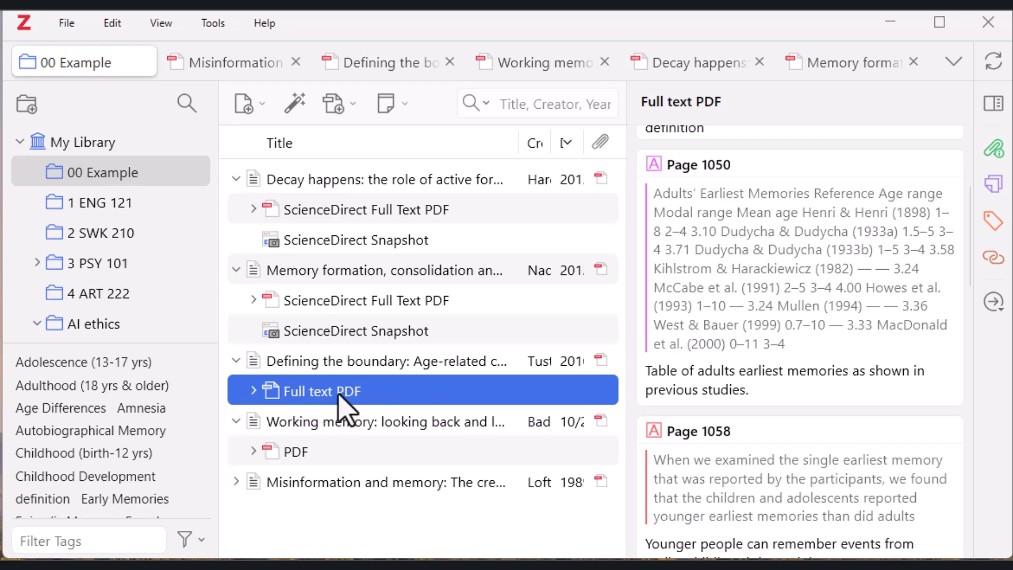
scroll(827, 384, "down", 10)
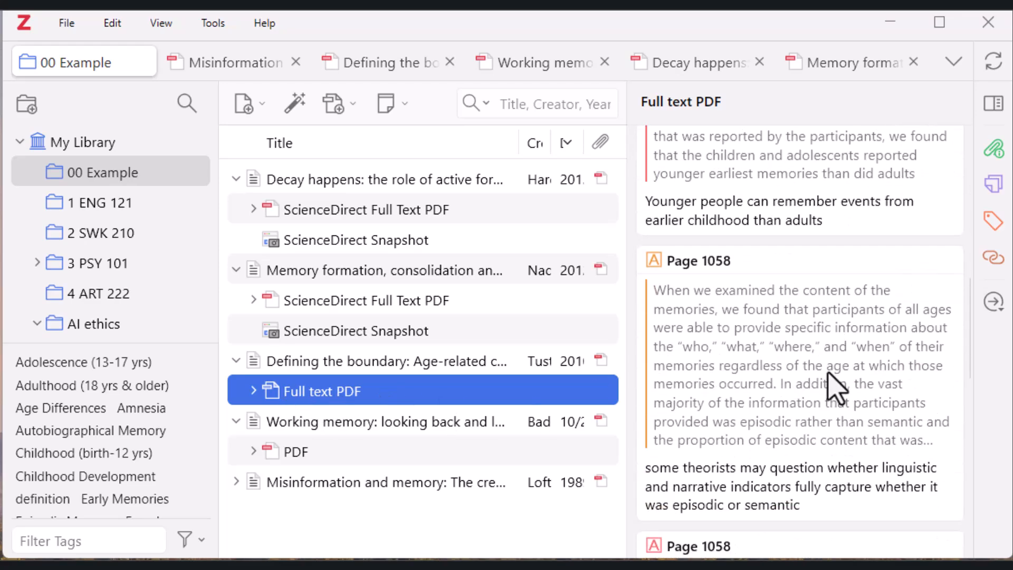
scroll(837, 388, "down", 8)
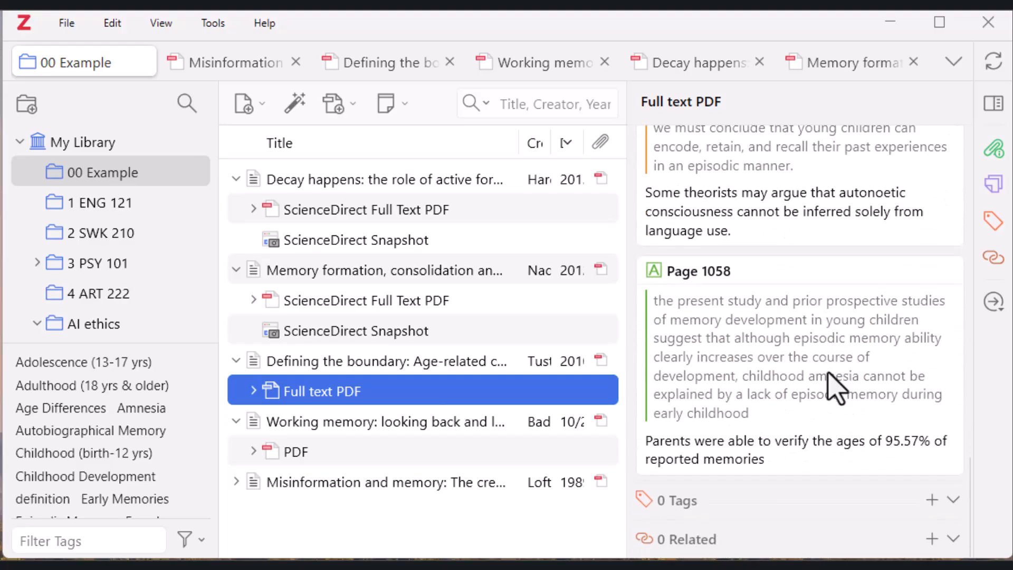
scroll(836, 388, "up", 15)
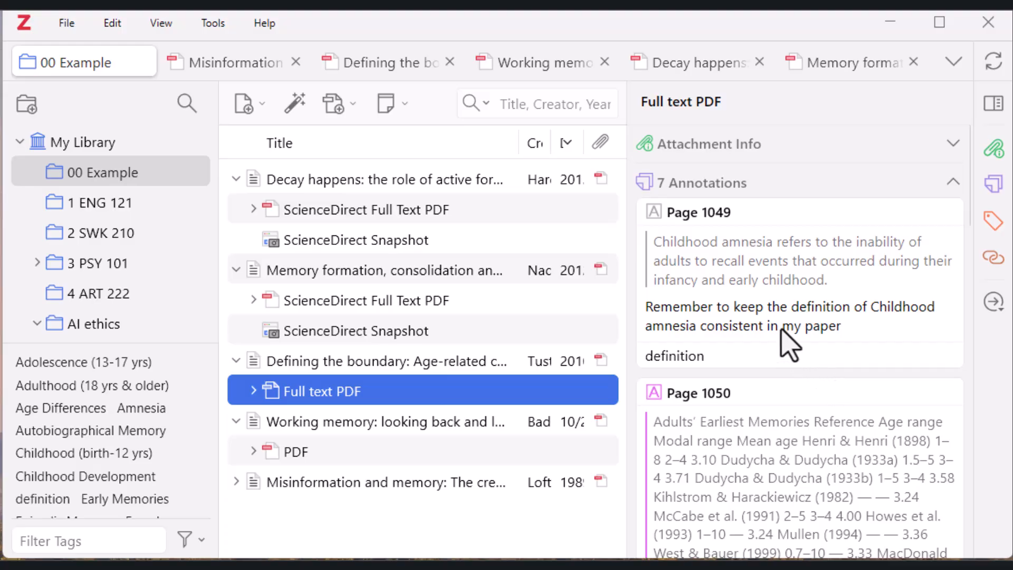
scroll(831, 325, "down", 8)
scroll(834, 328, "up", 6)
scroll(833, 325, "up", 2)
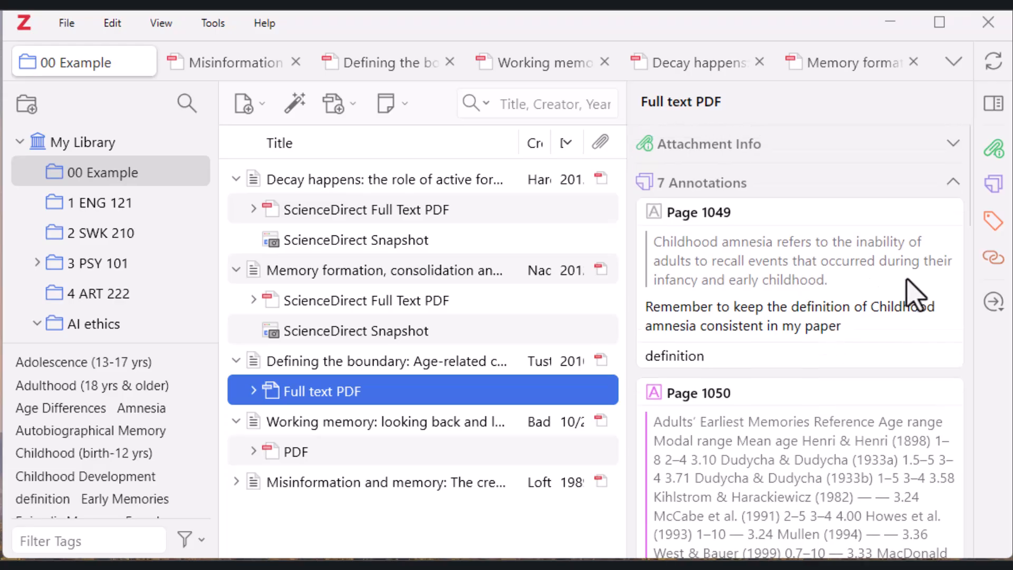